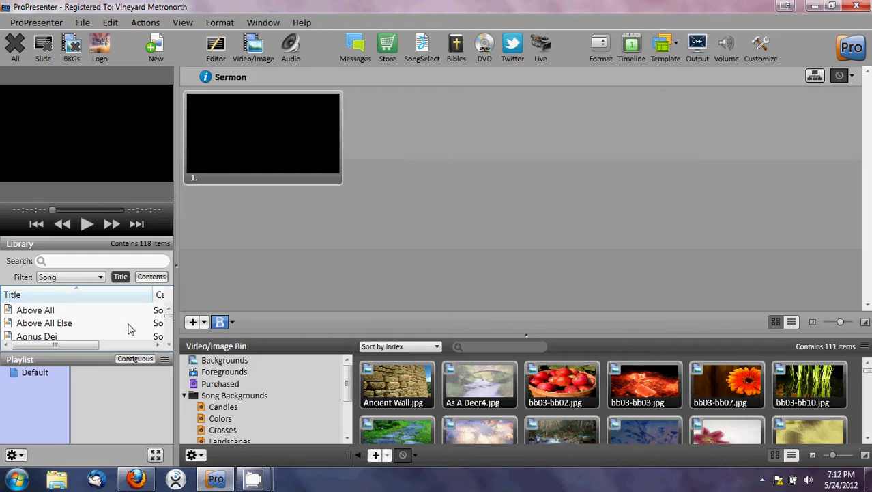
Step: Look through the song titles in the library
scroll(77, 323, "down", 10)
scroll(77, 323, "down", 15)
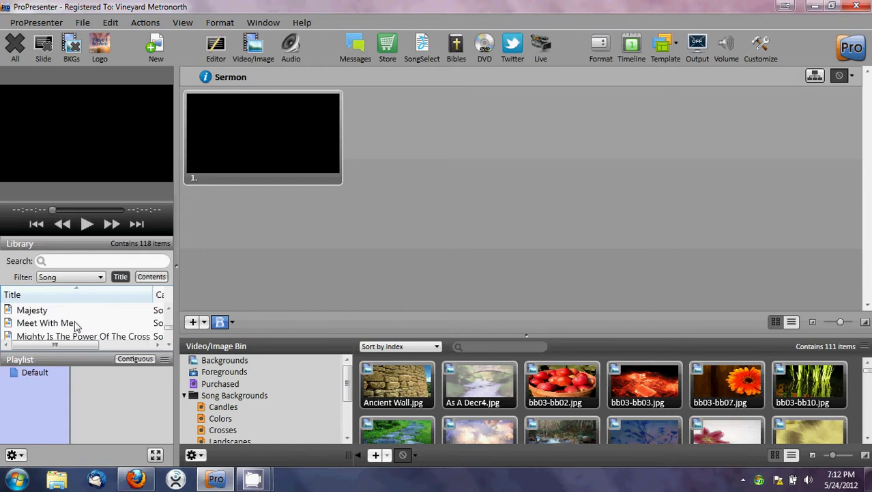
scroll(75, 321, "down", 3)
scroll(74, 318, "up", 20)
scroll(75, 314, "up", 5)
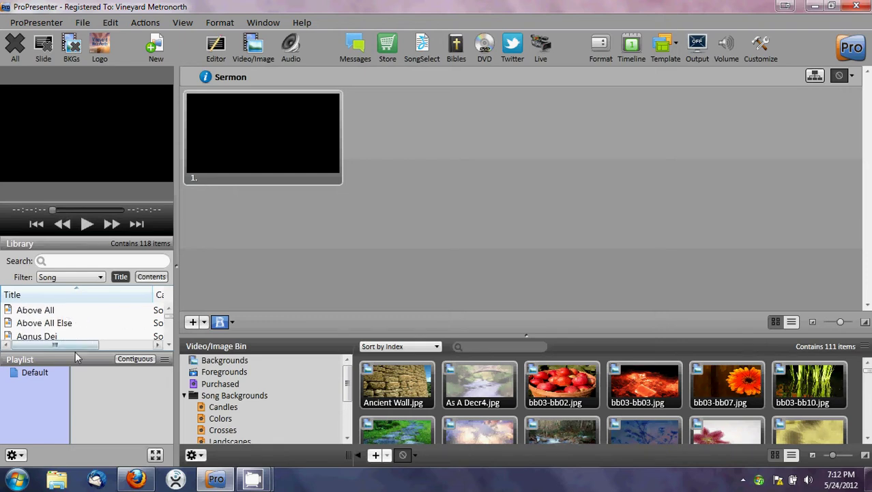
Step: Open Announcements.pro5 from the Default playlist and look through its slides
left_click(53, 378)
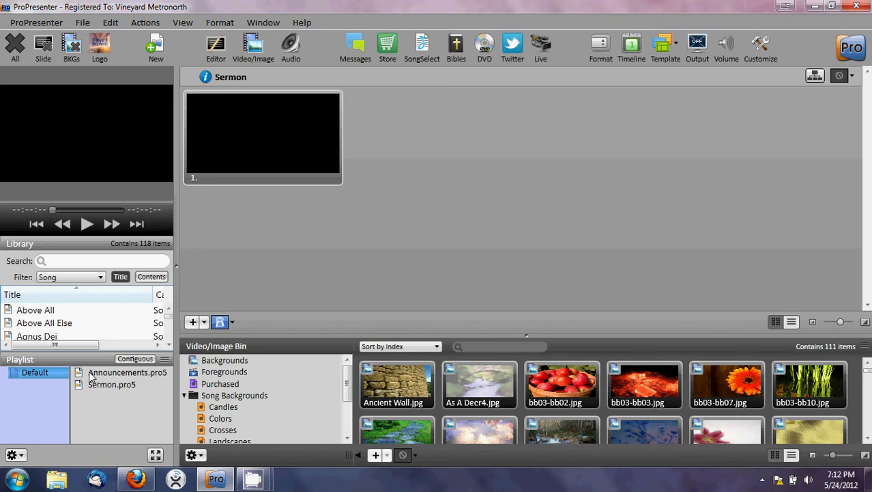
left_click(109, 373)
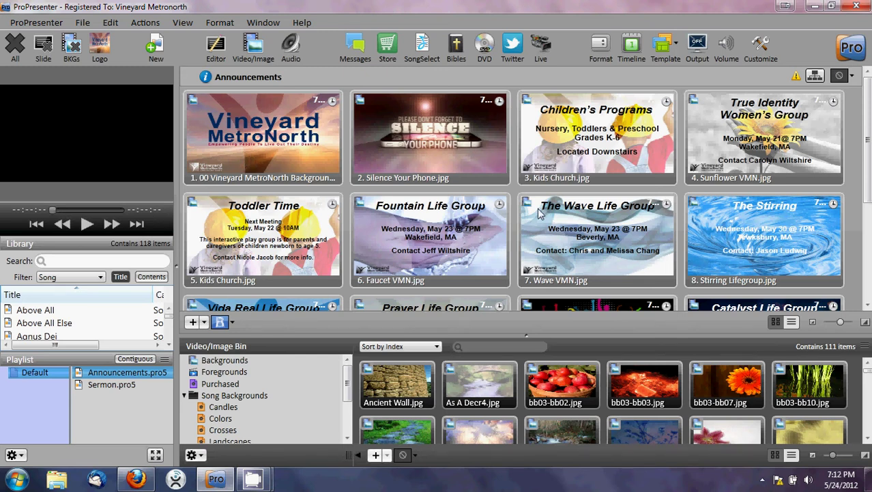
scroll(543, 226, "down", 3)
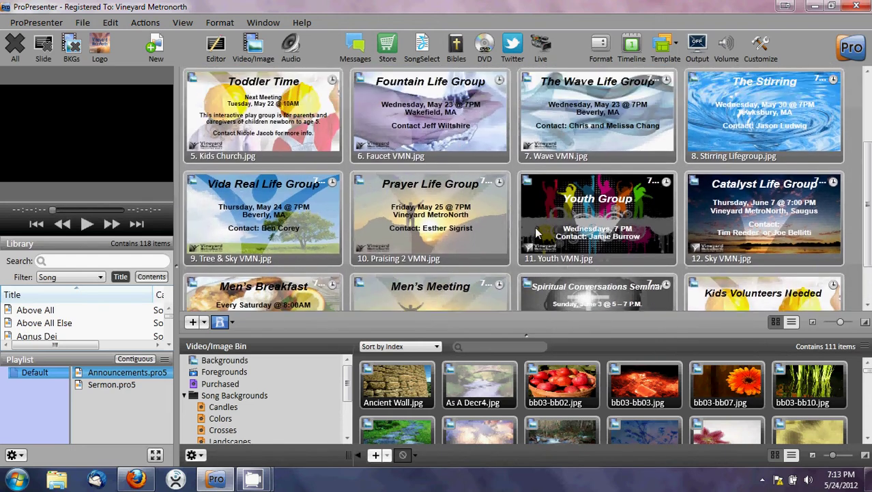
scroll(538, 234, "up", 3)
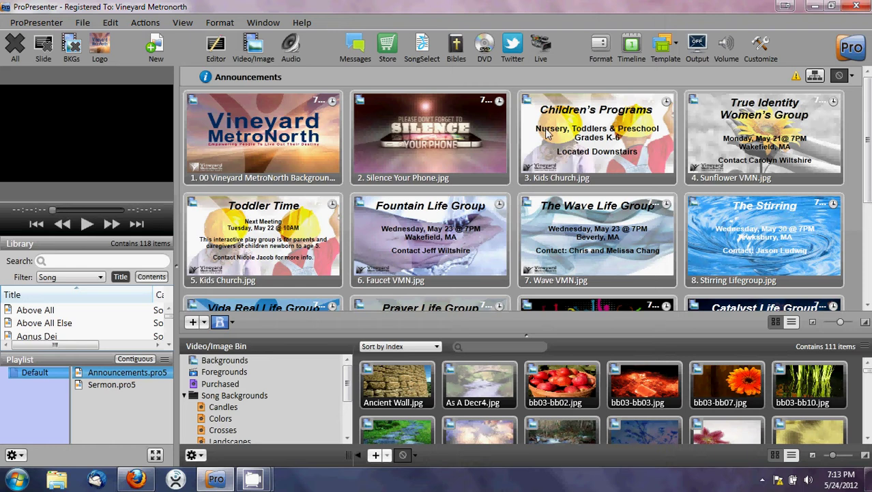
Step: Show the Children's Programs slide live and select its title text in the slide editor
left_click(567, 124)
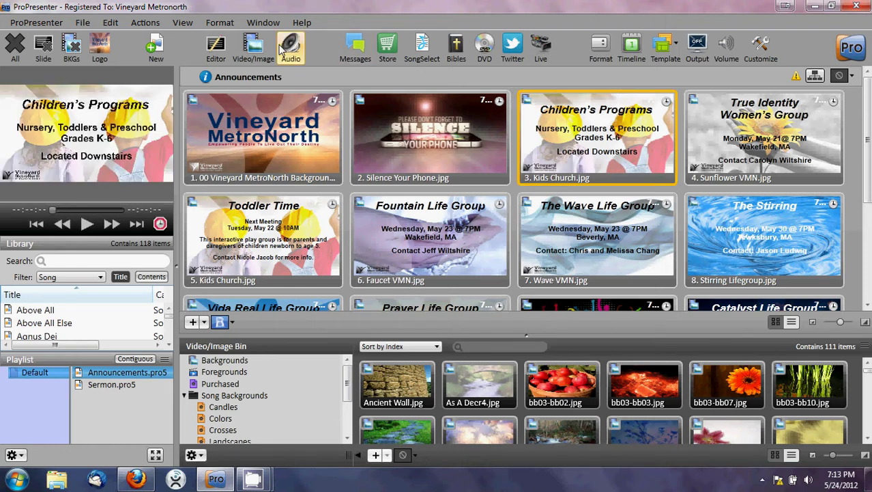
left_click(216, 51)
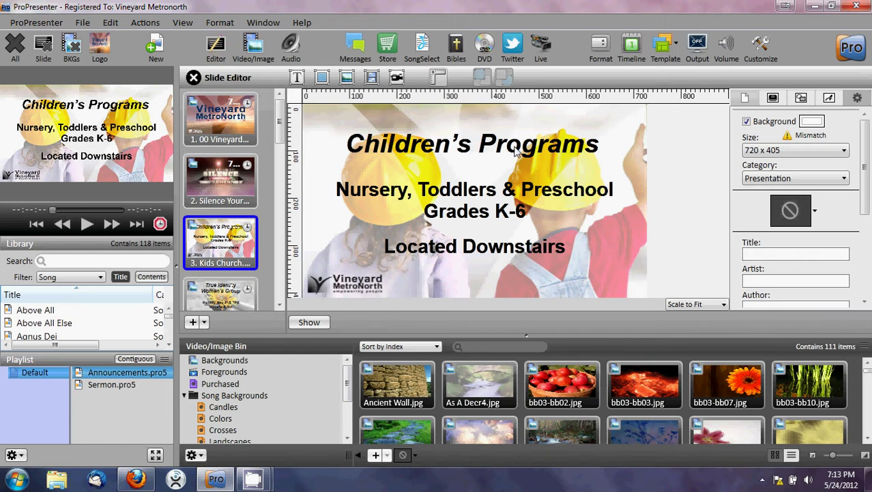
left_click(400, 148)
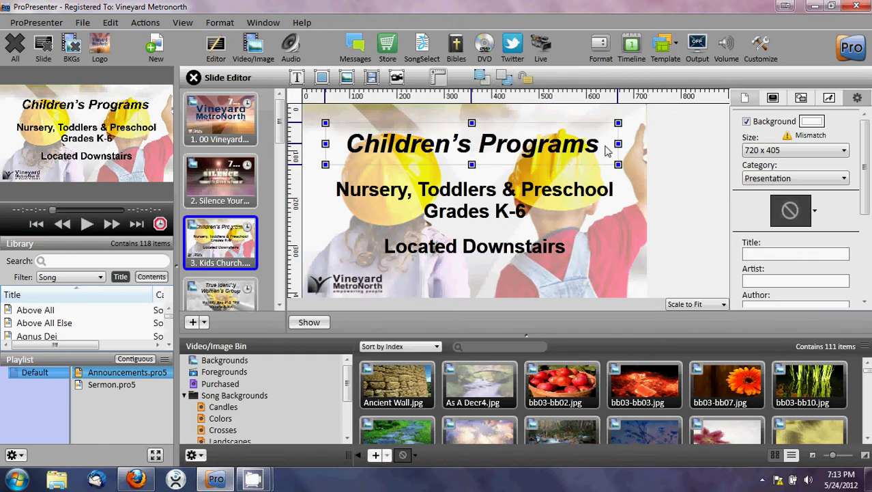
Step: Try adding test text after "Grades K-6" in the Children's Programs slide's body text, and remove it again
left_click(511, 193)
type("dlfkgfkdljgdf")
key("BackSpace")
key("BackSpace")
key("BackSpace")
key("BackSpace")
key("BackSpace")
key("BackSpace")
key("BackSpace")
key("BackSpace")
key("BackSpace")
key("BackSpace")
key("BackSpace")
key("BackSpace")
key("BackSpace")
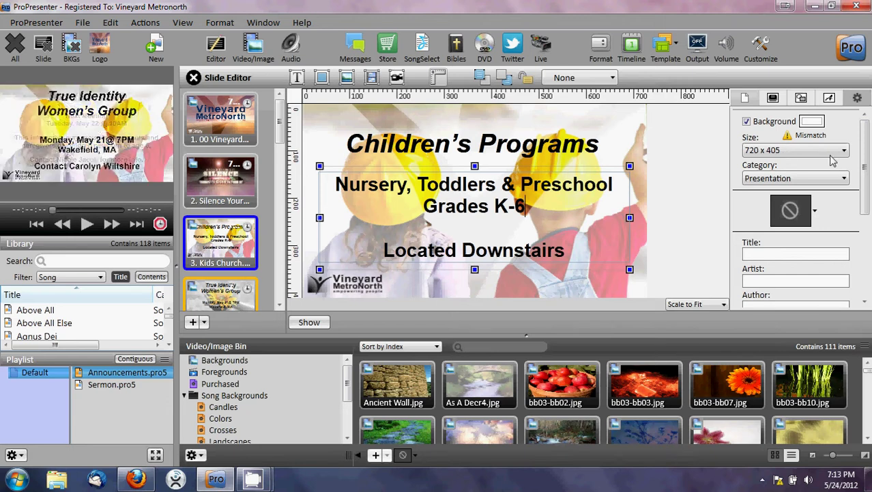
Step: Examine the text style and font size settings for the slide's body text, and close the slide editor
left_click(830, 99)
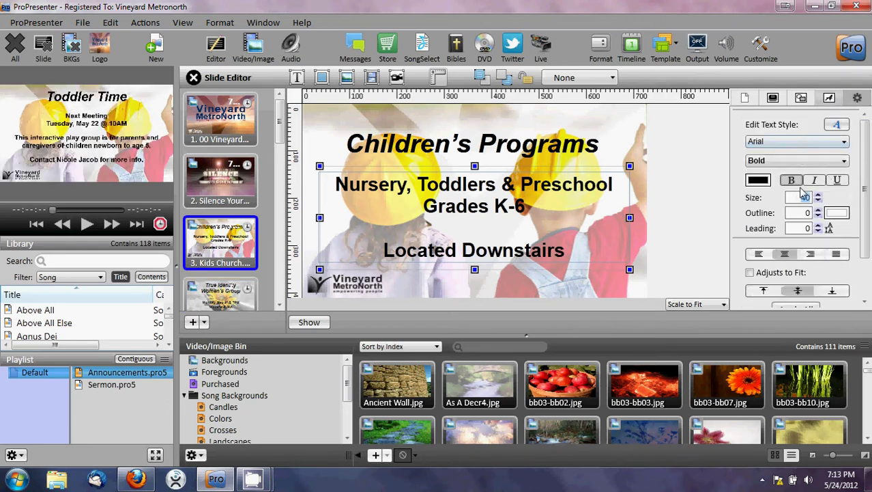
left_click(804, 195)
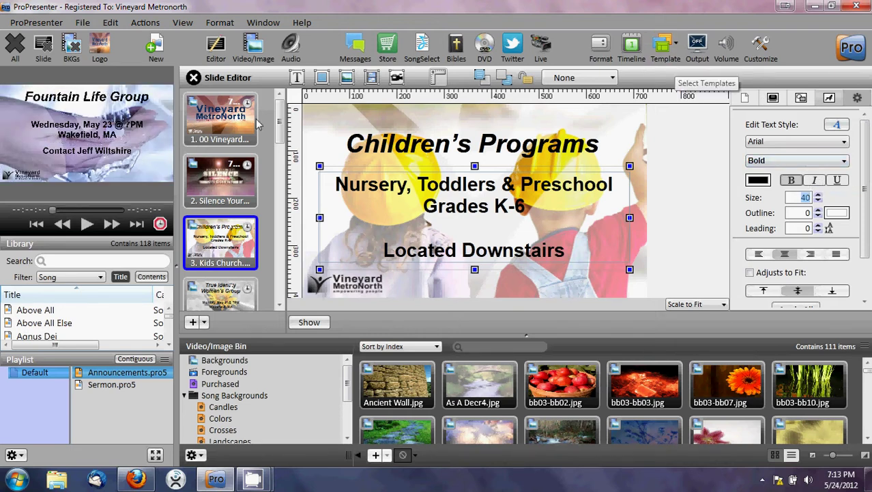
left_click(194, 77)
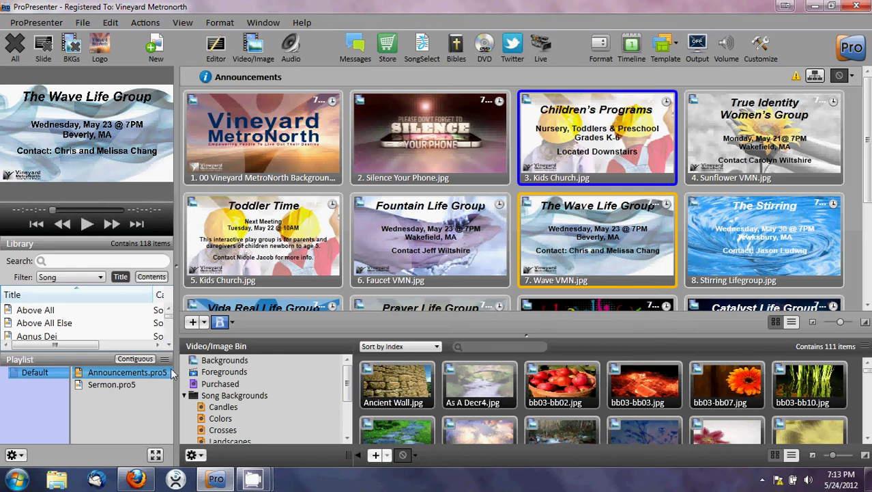
Step: Show the Chorus 1 slide of the library song Above All live with its background cleared
left_click(39, 315)
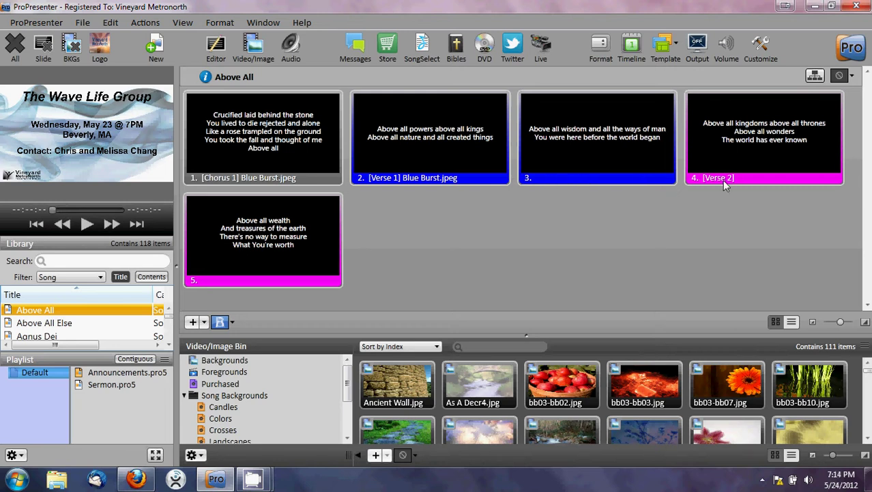
left_click(298, 144)
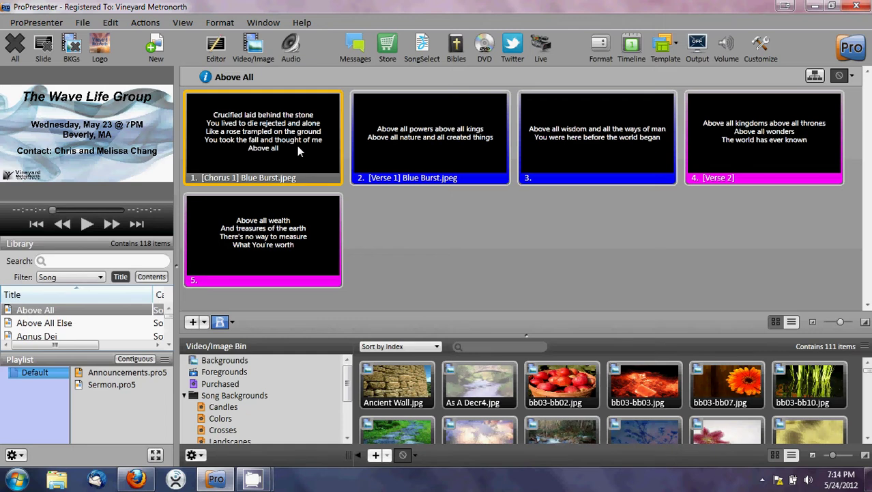
left_click(71, 47)
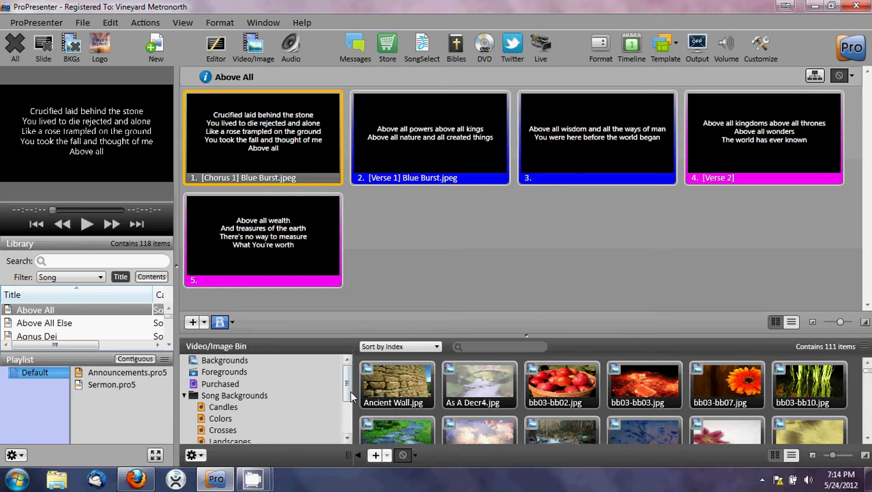
Step: Look through the Candles, Colors and Crosses folders of the song backgrounds
left_click_drag(348, 389, 350, 408)
scroll(225, 402, "up", 1)
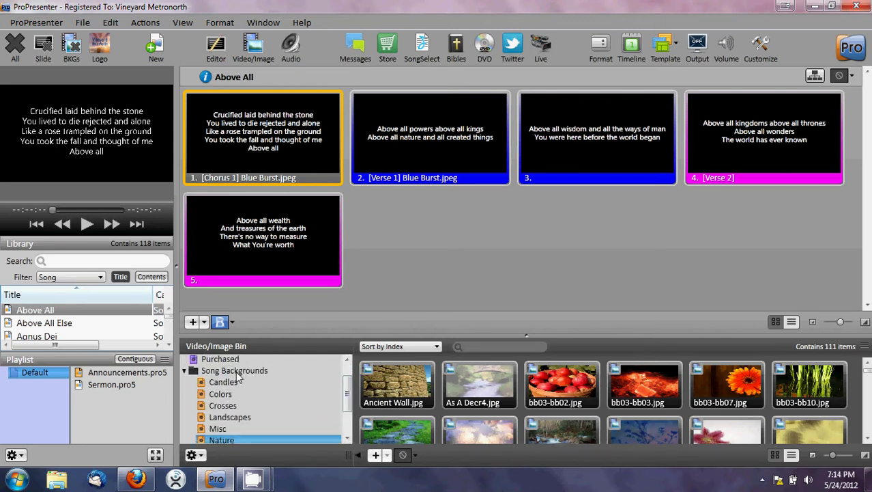
scroll(212, 369, "down", 2)
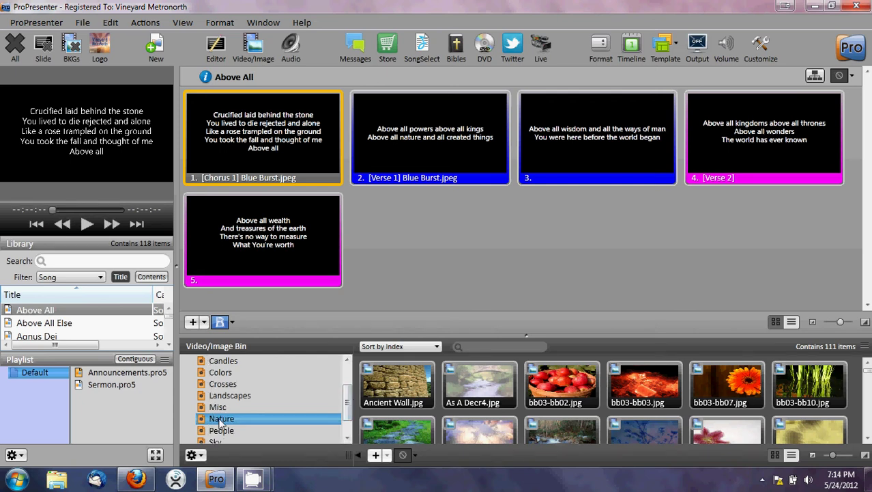
mouse_move(346, 406)
left_mouse_down()
mouse_move(347, 414)
mouse_move(346, 395)
left_mouse_up()
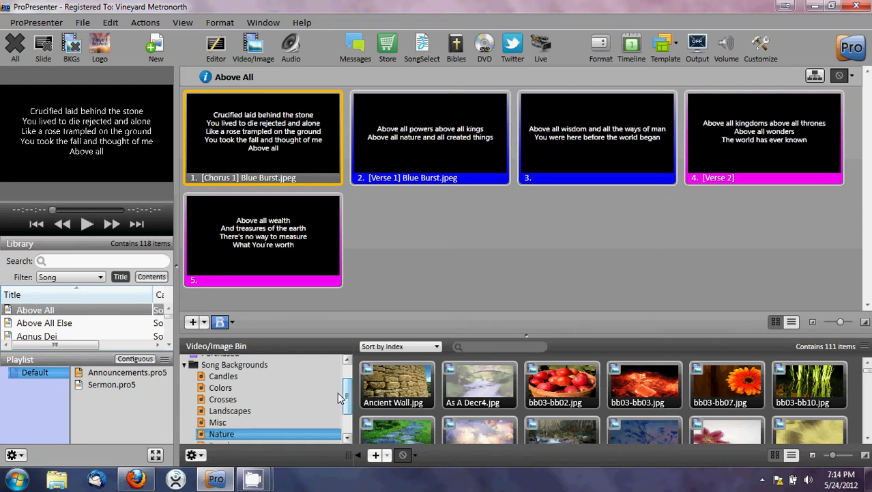
left_click(224, 376)
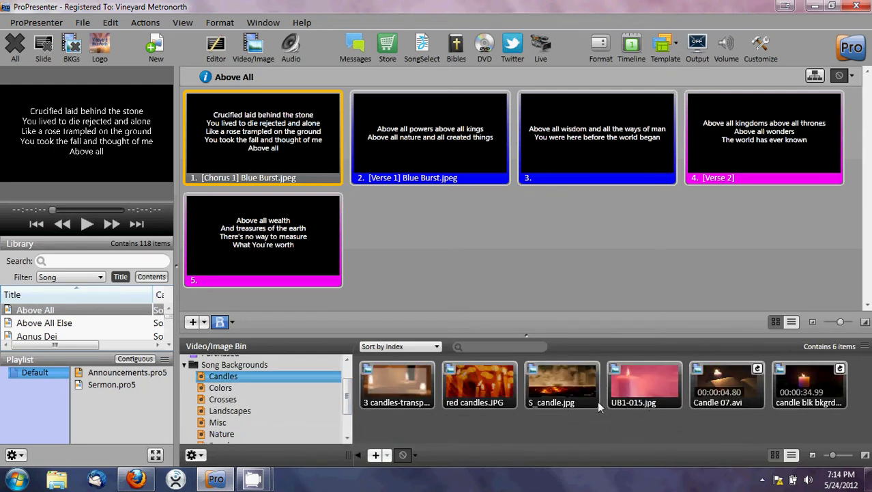
left_click(222, 389)
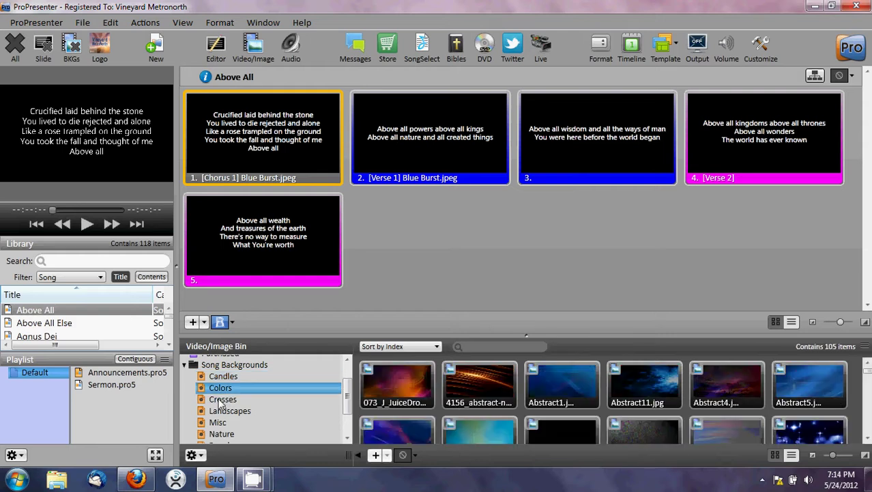
left_click(223, 402)
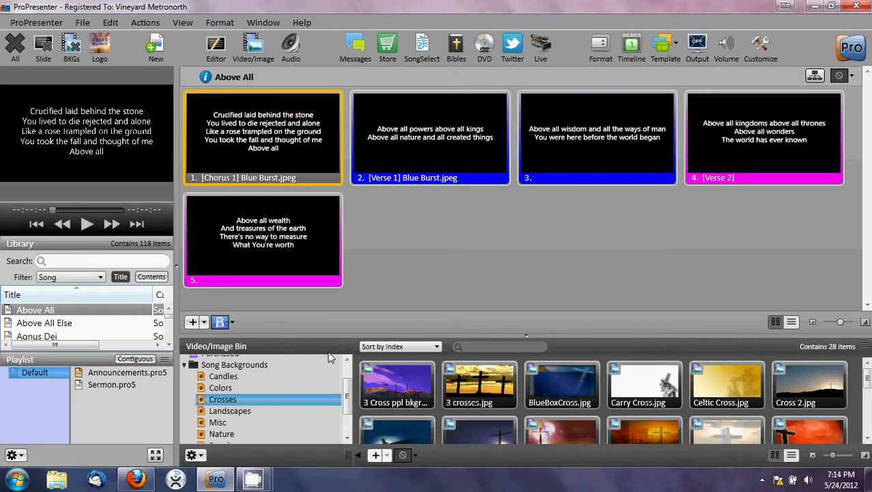
Step: Enlarge the Video/Image Bin area and look through the Landscapes backgrounds
left_click_drag(328, 335, 325, 261)
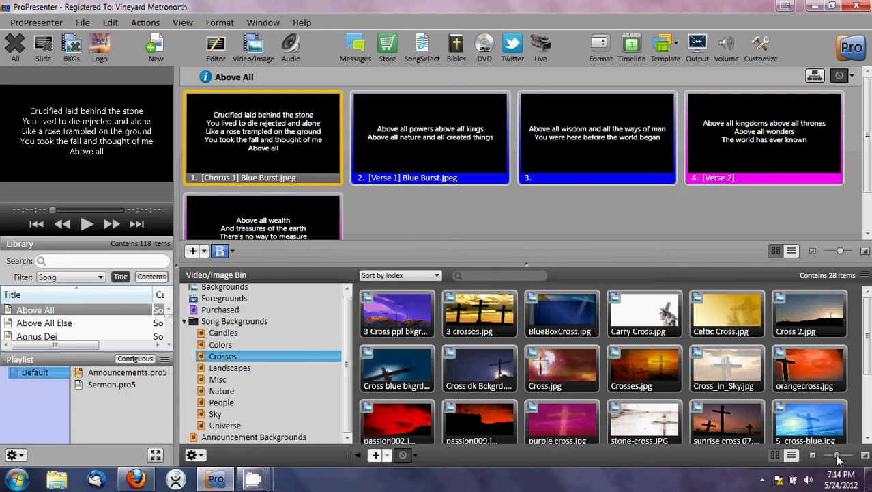
mouse_move(838, 456)
left_mouse_down()
mouse_move(847, 455)
mouse_move(822, 459)
mouse_move(835, 461)
left_mouse_up()
left_click(229, 369)
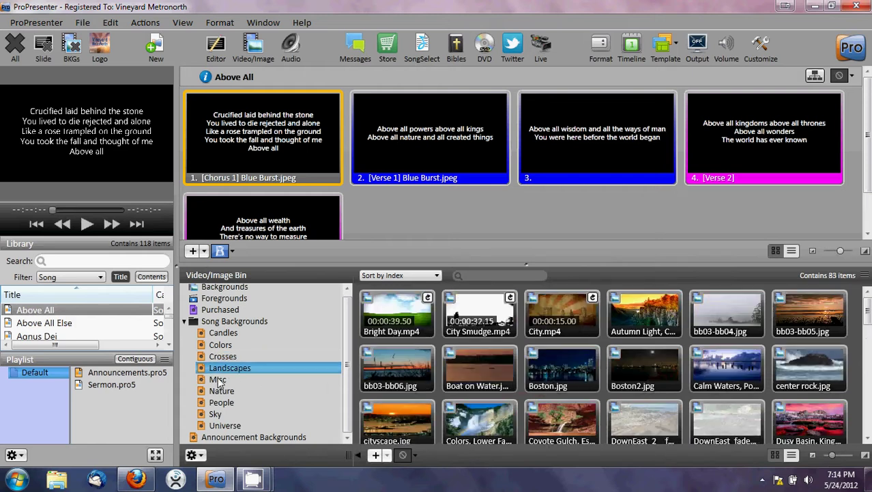
scroll(468, 372, "down", 5)
scroll(470, 377, "down", 3)
scroll(468, 379, "up", 1)
scroll(467, 379, "up", 10)
Step: Play the Bright Day.mp4, City.mp4 and City Smudge.mp4 backgrounds in turn behind the live lyrics
left_click(389, 307)
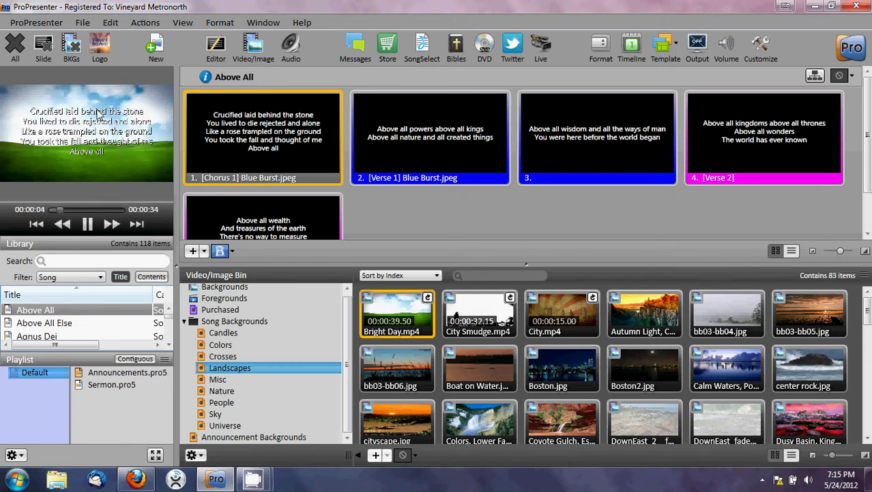
left_click(562, 304)
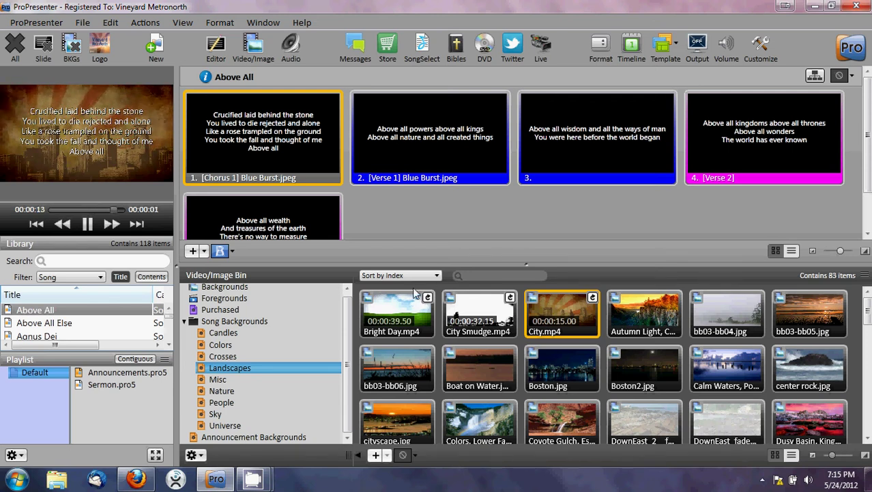
left_click(493, 312)
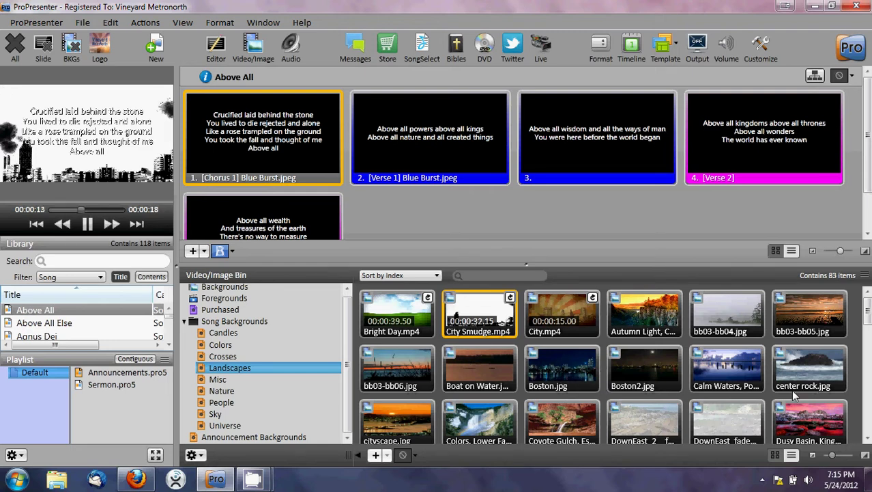
Step: Switch the live lyrics' background to Blue Tree.mp4 and from there to the Wheat Orange video in Landscapes
scroll(512, 386, "down", 2)
scroll(519, 388, "down", 5)
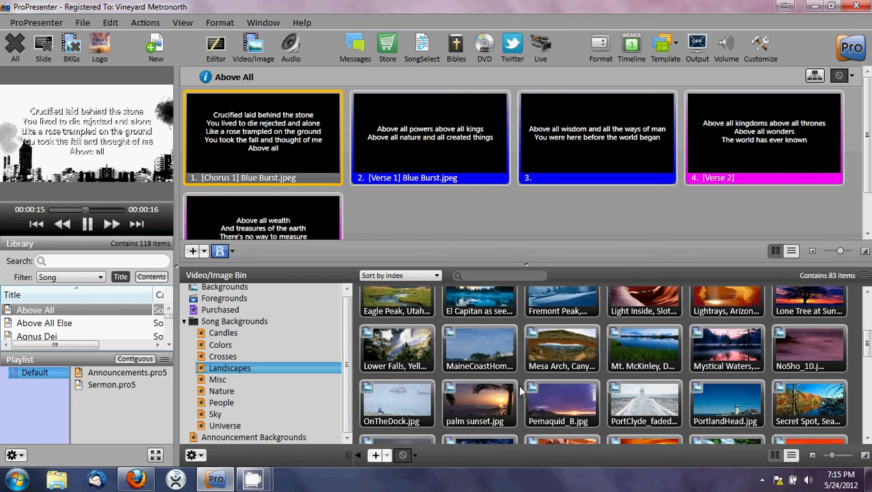
scroll(518, 389, "down", 5)
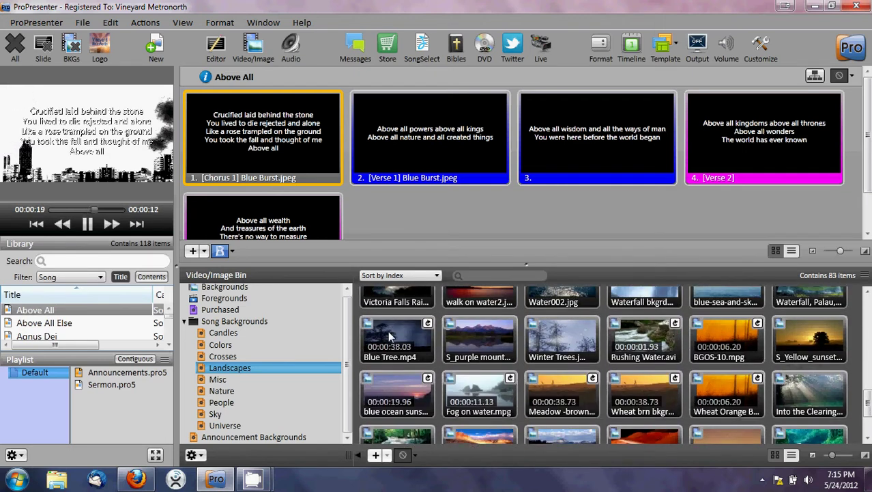
left_click(412, 347)
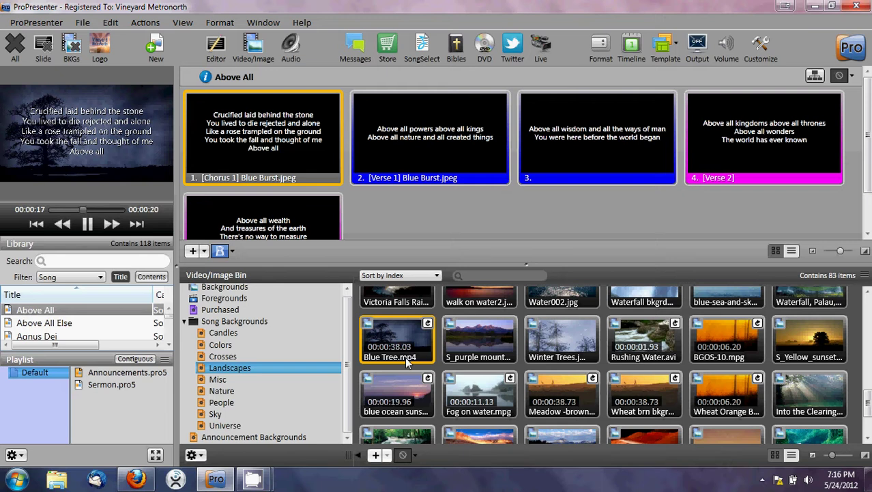
scroll(405, 369, "down", 3)
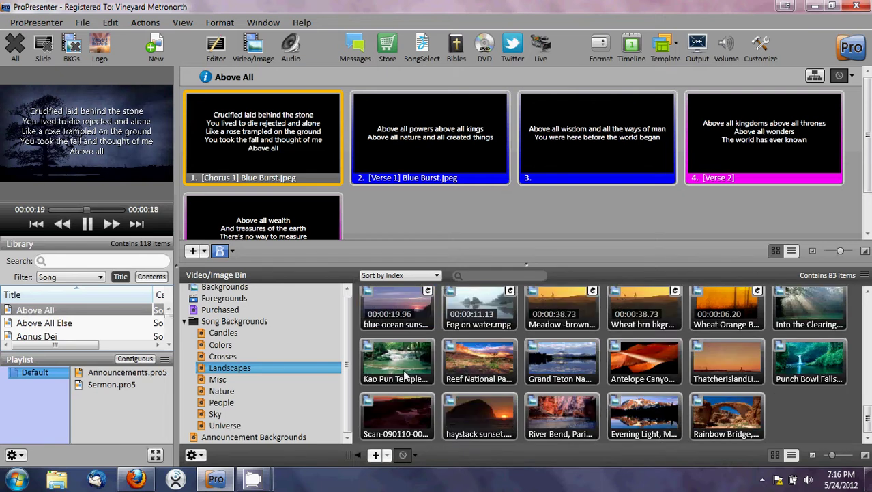
scroll(695, 364, "up", 1)
left_click(717, 333)
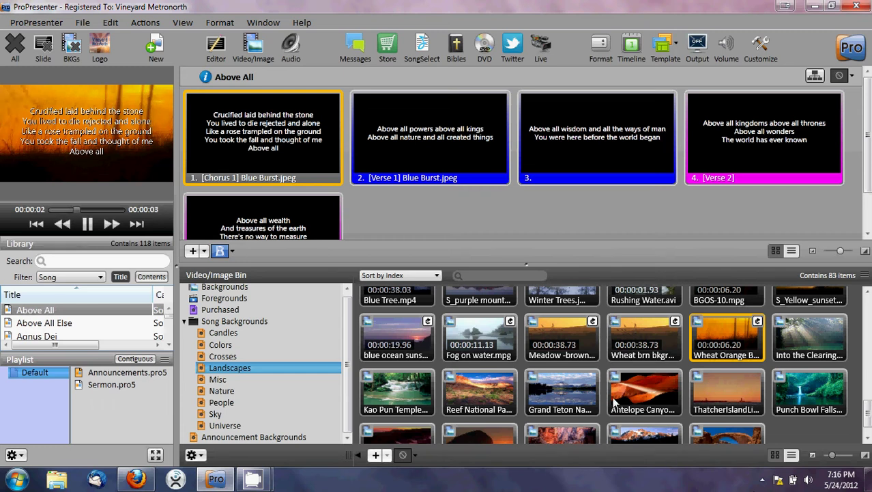
Step: Play the Blue_Snowy_Sky video from the Purchased folder as the live lyrics' background
left_click(217, 310)
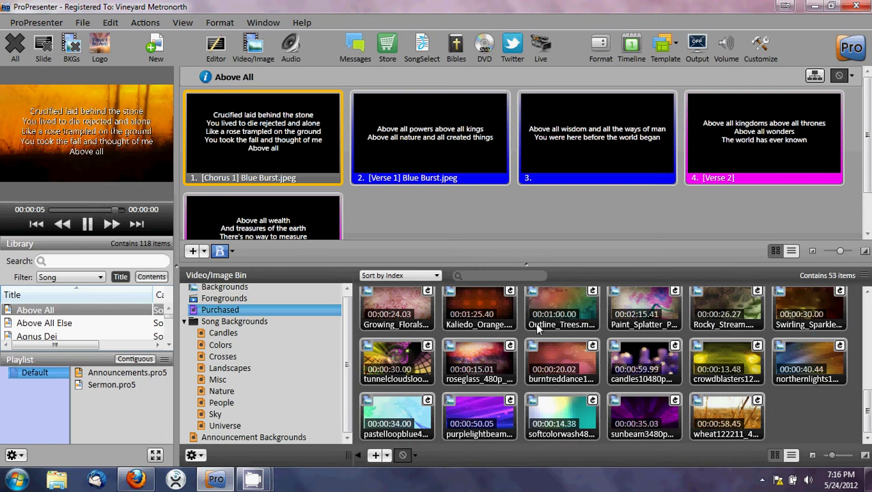
scroll(519, 338, "up", 3)
scroll(488, 340, "up", 5)
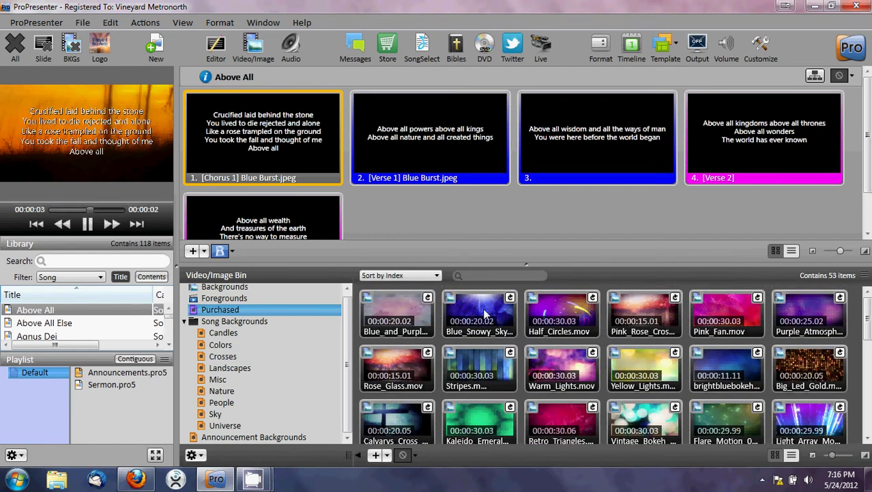
left_click(490, 312)
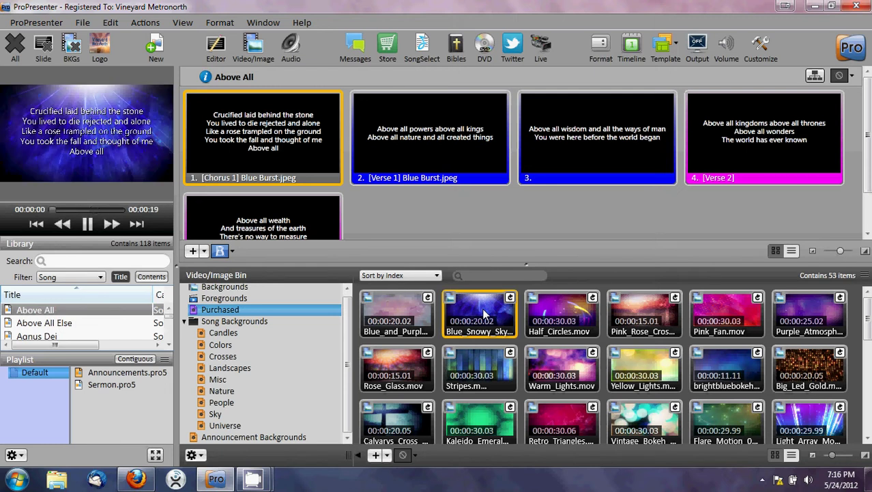
Step: Play Half_Circles.mov, Warm_Lights.mov, the reddish In_The_Clouds video and both Peaceful_Glow videos in turn behind the live lyrics
left_click(568, 315)
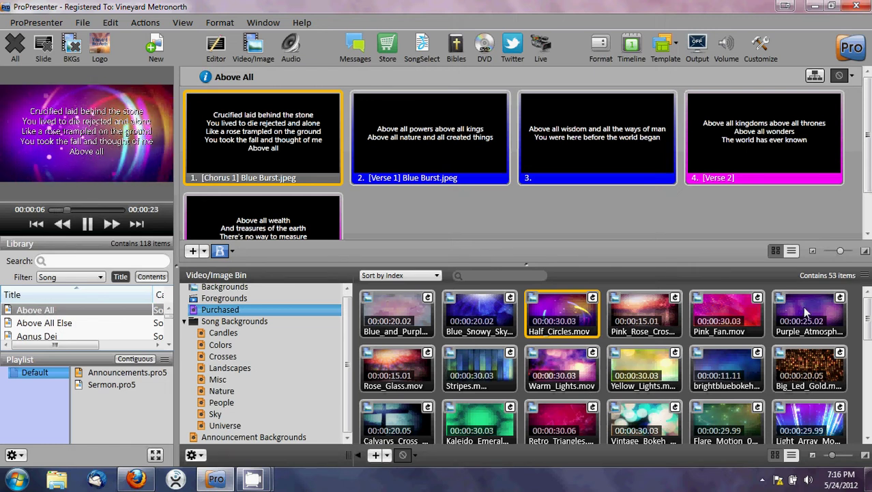
left_click(554, 371)
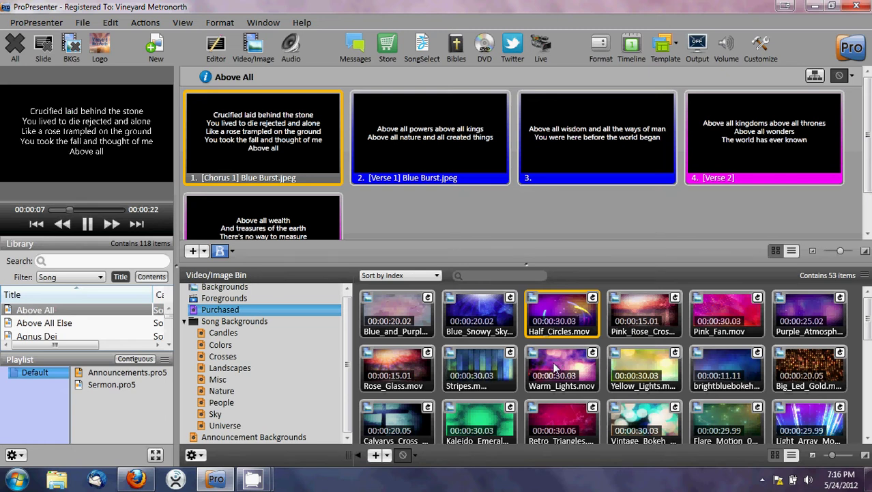
scroll(555, 390, "down", 3)
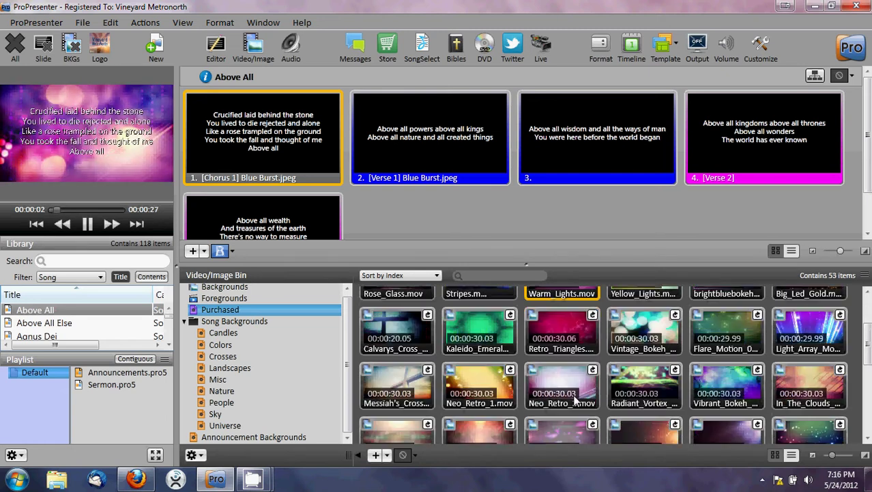
scroll(617, 415, "down", 2)
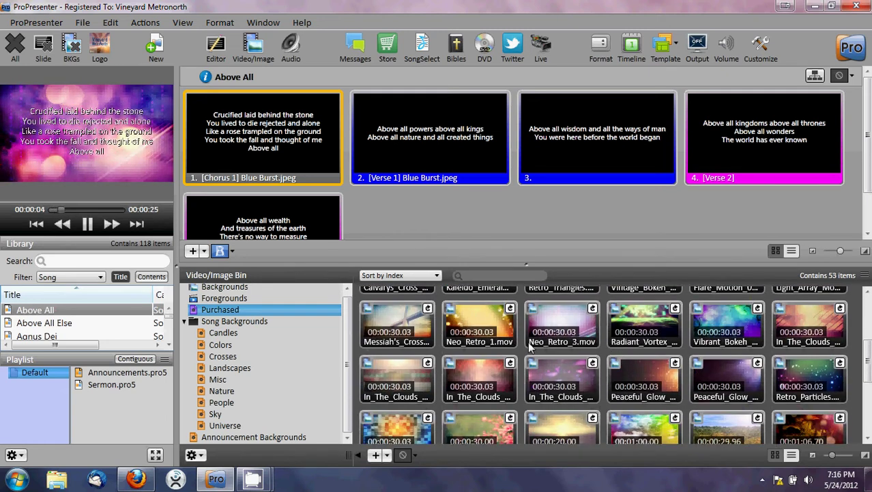
left_click(482, 377)
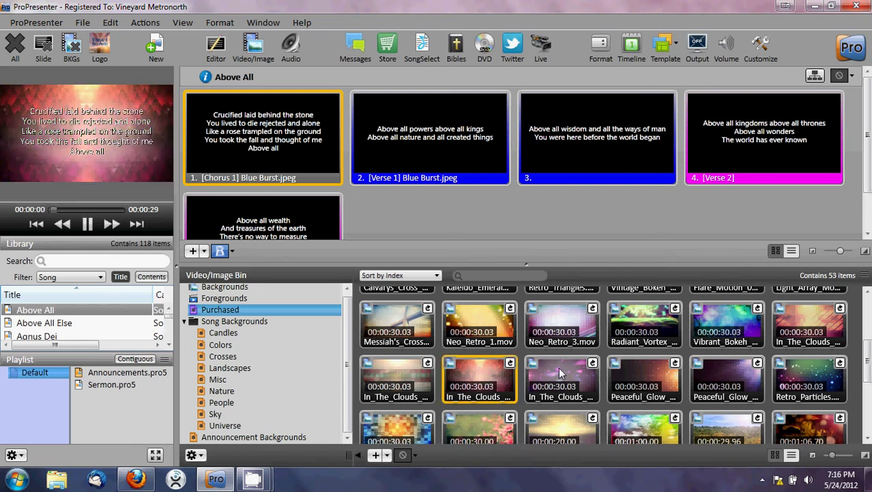
left_click(644, 369)
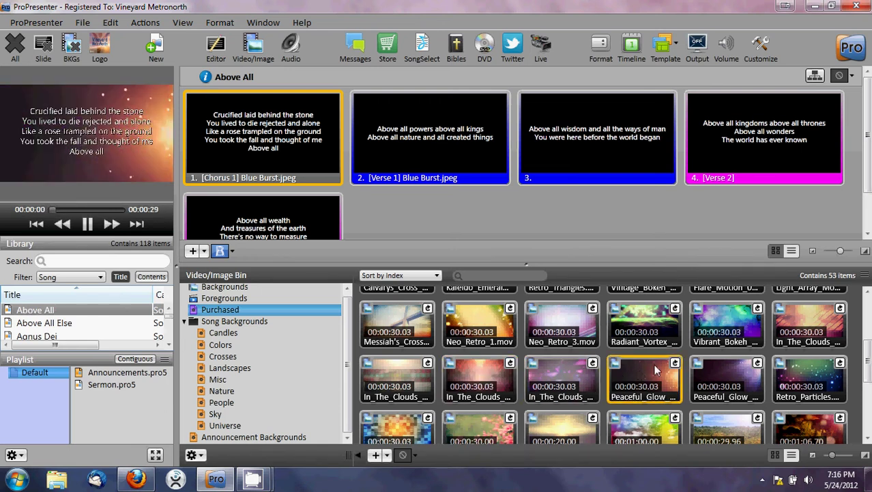
left_click(727, 369)
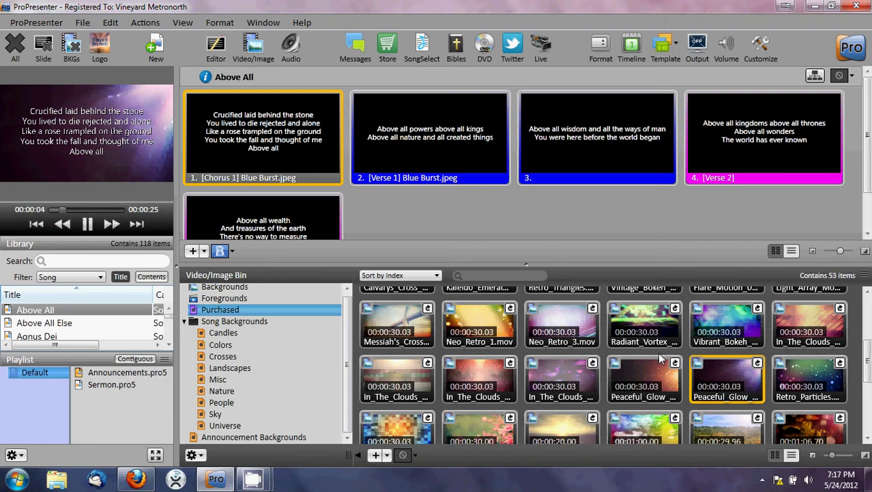
Step: Switch the live lyrics' background to the purple In_The_Clouds video, Neo_Retro_3.mov and the Vibrant_Bokeh video in turn
left_click(577, 381)
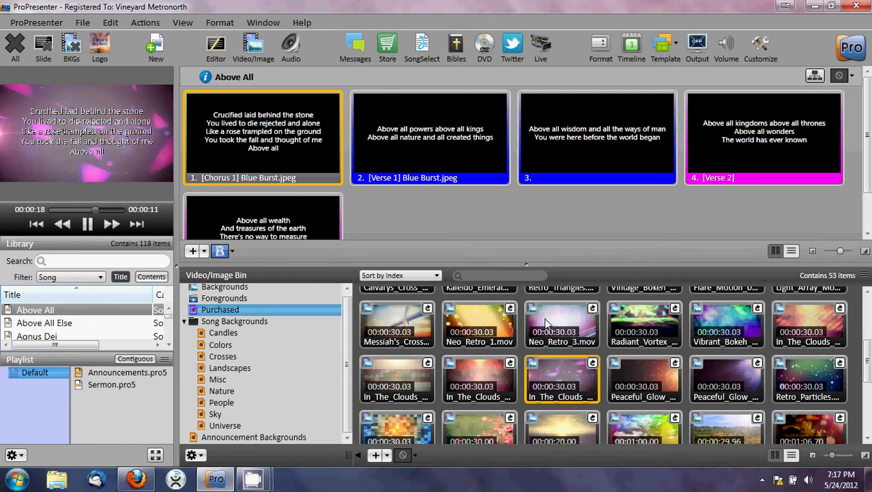
left_click(526, 328)
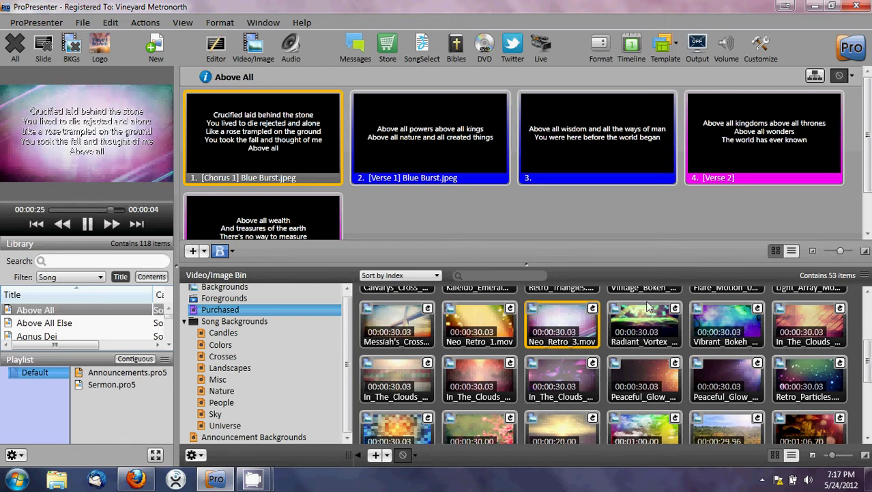
left_click(727, 322)
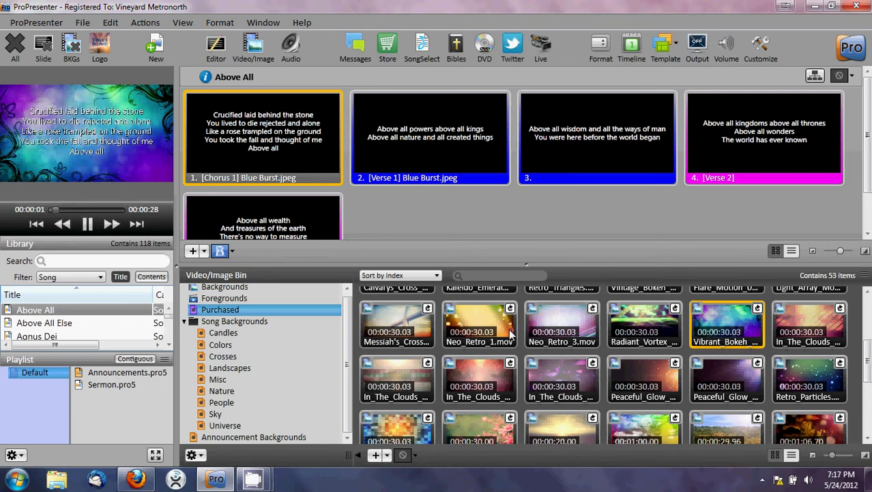
Step: Assign the Stripes video from the Purchased folder to the Chorus 1 slide and show that slide live
scroll(503, 331, "up", 3)
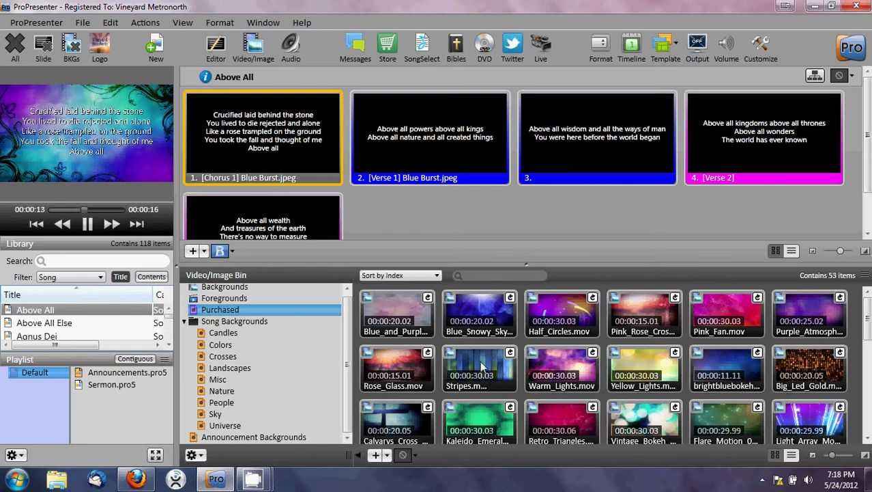
left_click_drag(374, 253, 247, 136)
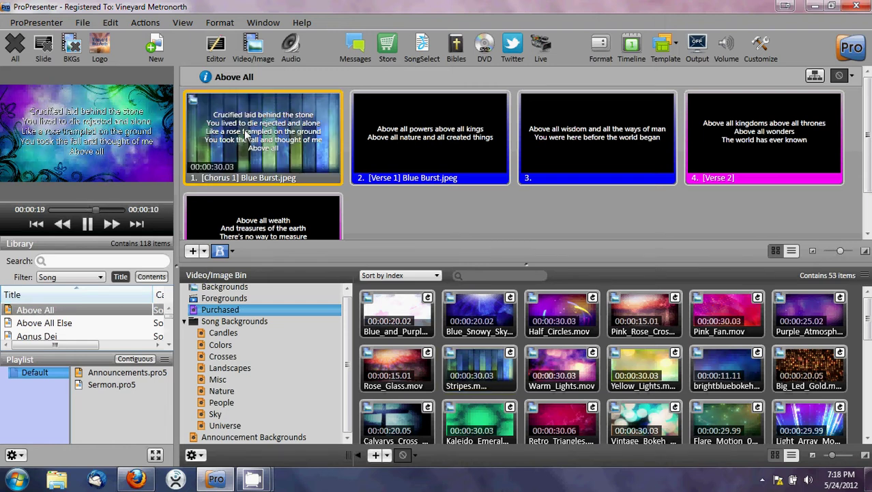
left_click(247, 136)
Step: Show slides 2 through 5 of Above All live one after another and return to the Chorus 1 slide
left_click(420, 147)
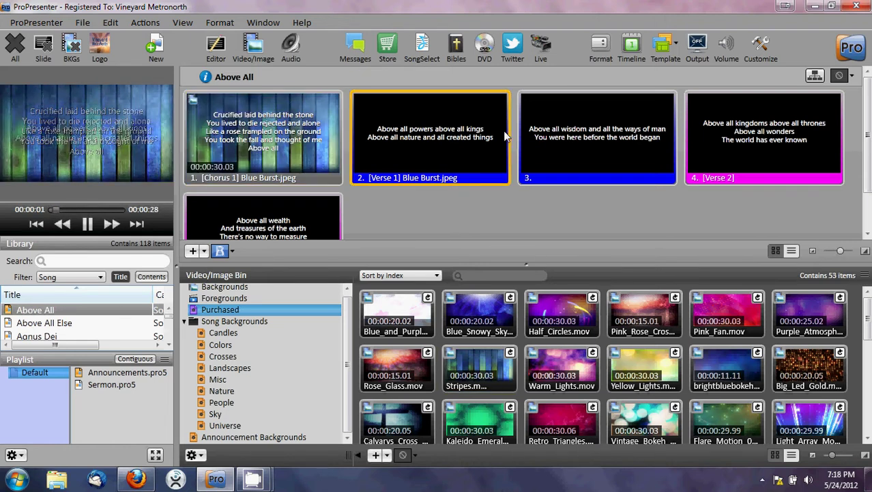
left_click(675, 137)
left_click(703, 132)
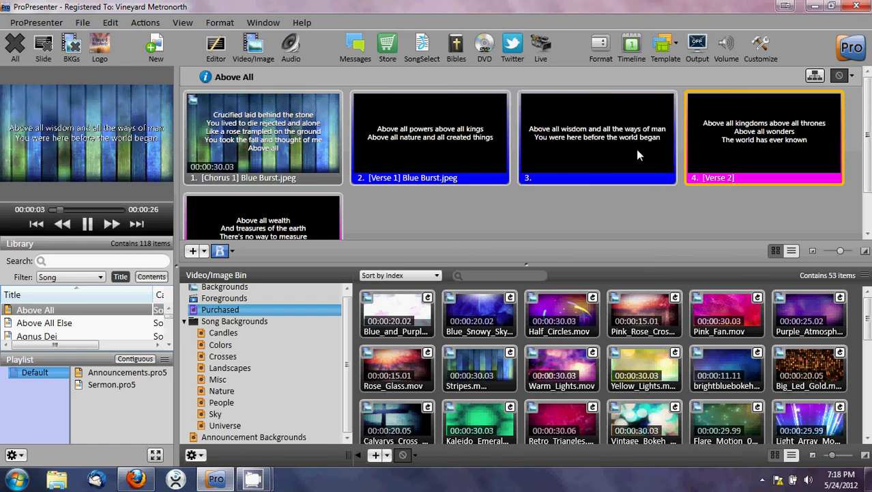
left_click(277, 211)
left_click(288, 126)
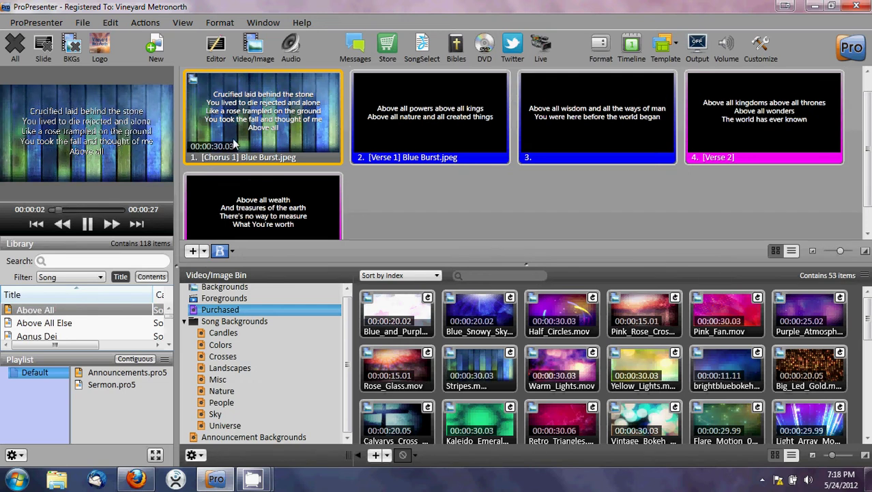
Step: Replace the Chorus 1 slide's background with Warm_Lights.mov and run the remaining Above All slides live over it
left_click_drag(568, 371, 250, 119)
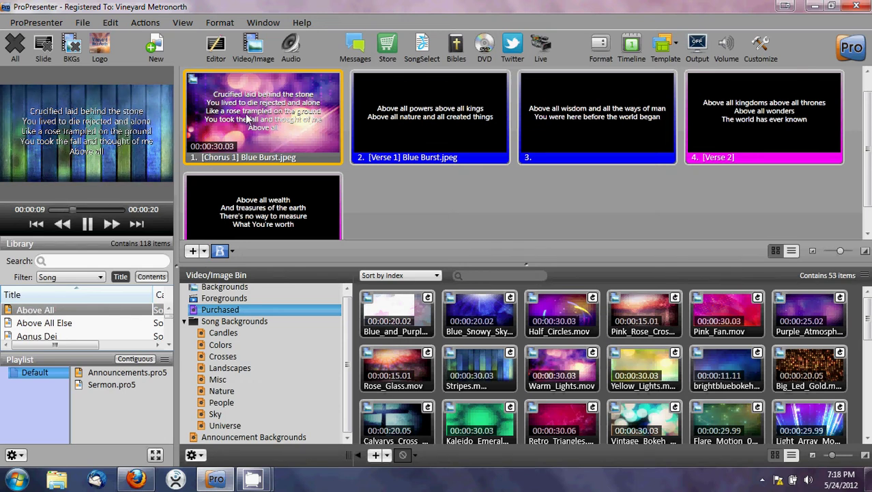
left_click(436, 118)
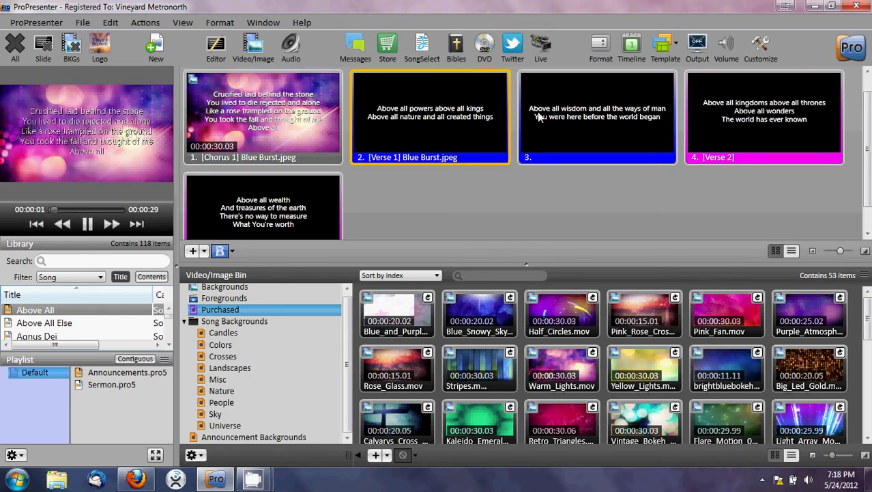
left_click(617, 119)
key("Right")
left_click(297, 182)
scroll(268, 144, "down", 1)
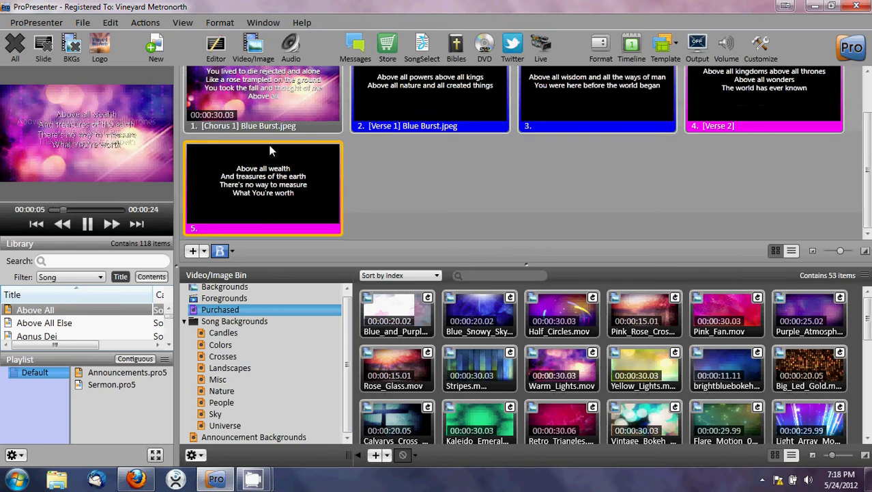
Step: Clear all live output and, separately, just the slide text, bringing the Chorus 1 slide back live each time
left_click(15, 48)
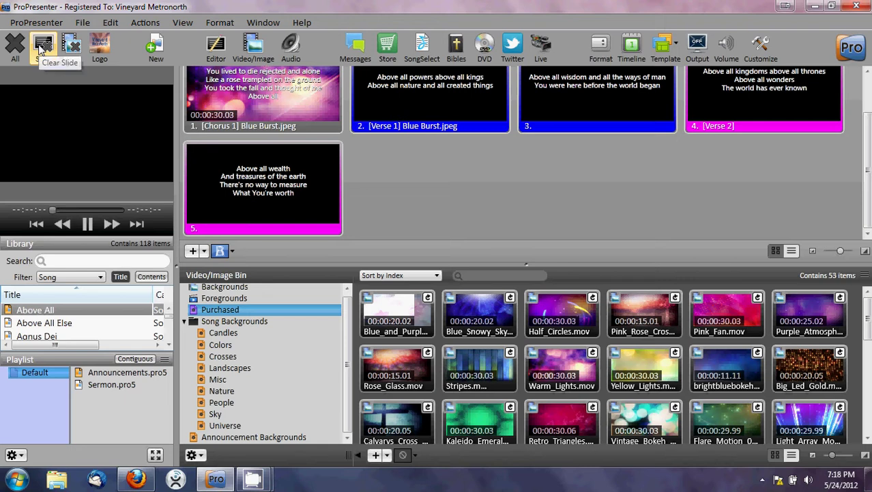
left_click(251, 94)
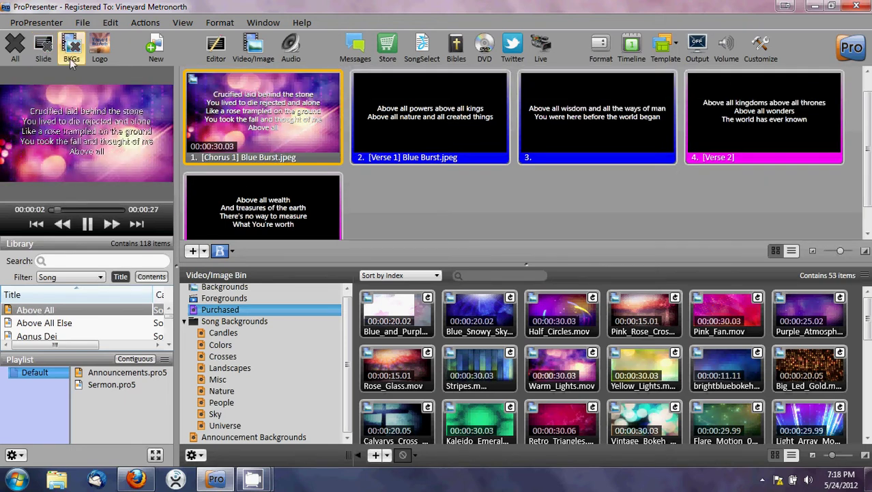
left_click(43, 53)
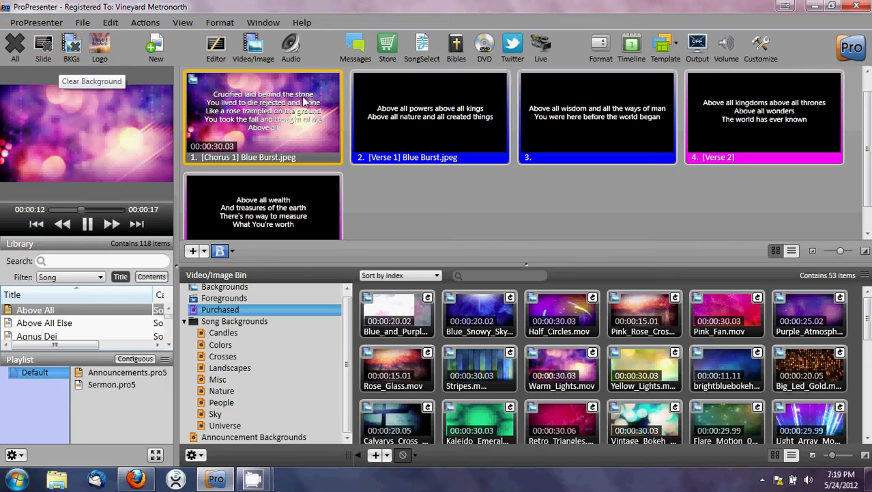
left_click(291, 119)
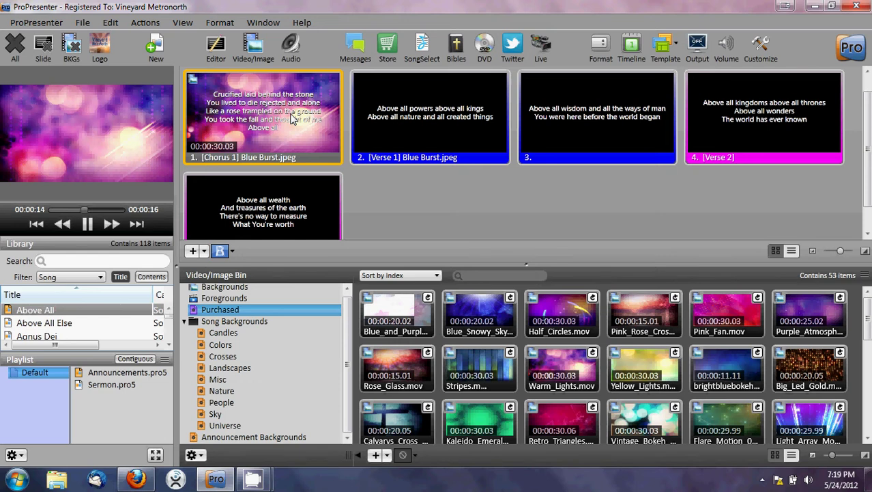
Step: Clear only the live background, and put the logo on the output before clearing everything
left_click(72, 55)
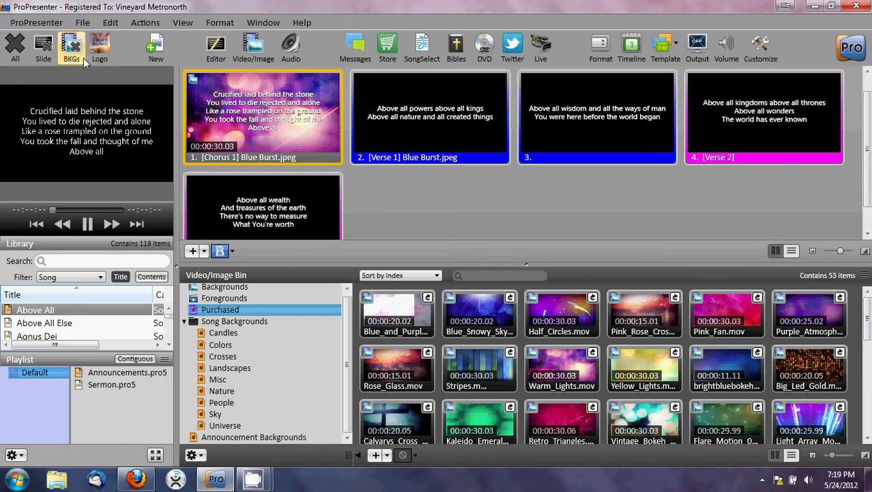
left_click(100, 53)
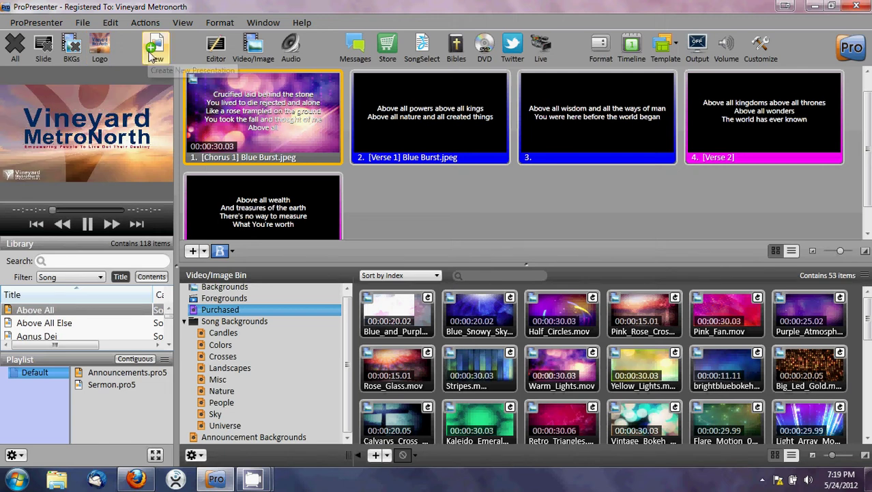
left_click(26, 61)
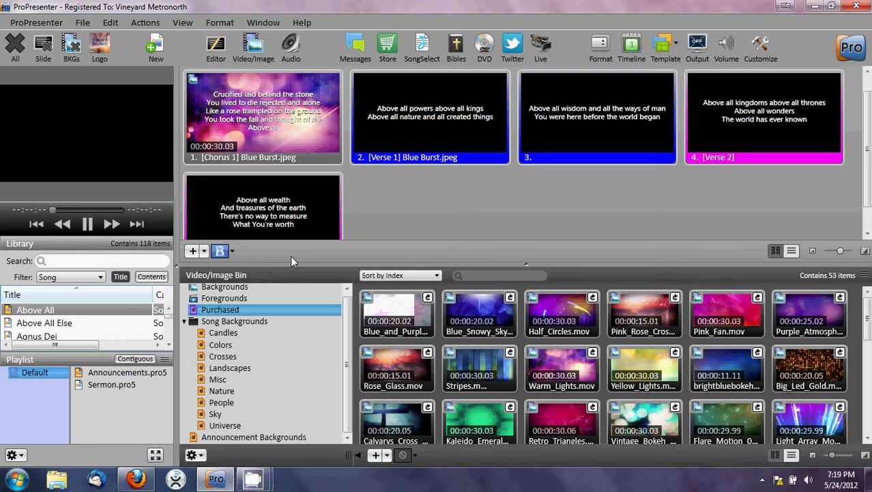
Step: Open Sermon.pro5 and view its blank slide in the Slide Editor, closing the editor and shrinking the Video/Image Bin area
left_click(115, 386)
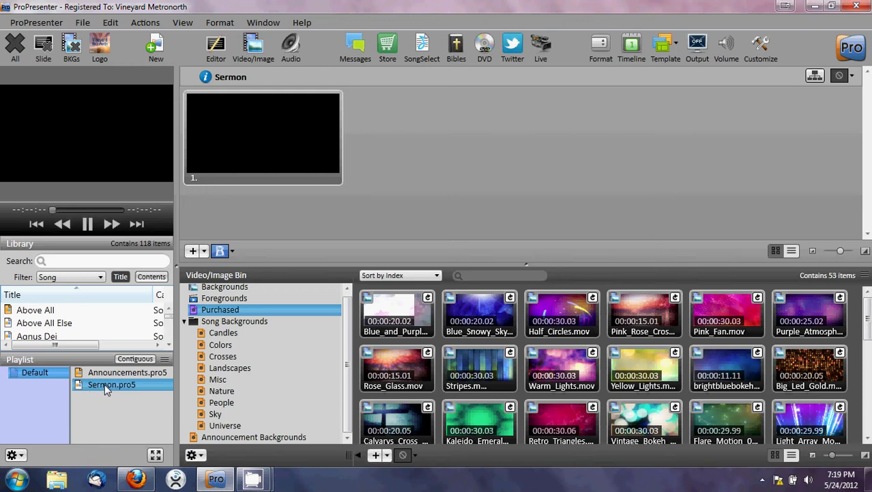
left_click(249, 133)
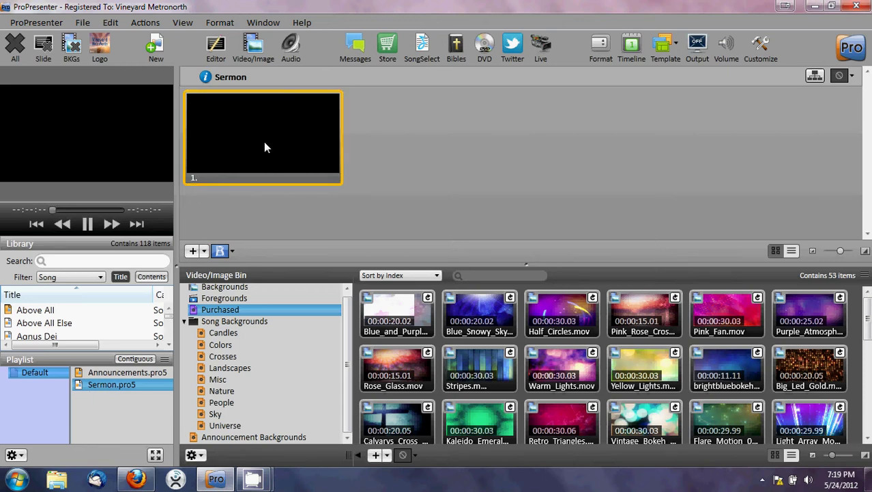
left_click(216, 45)
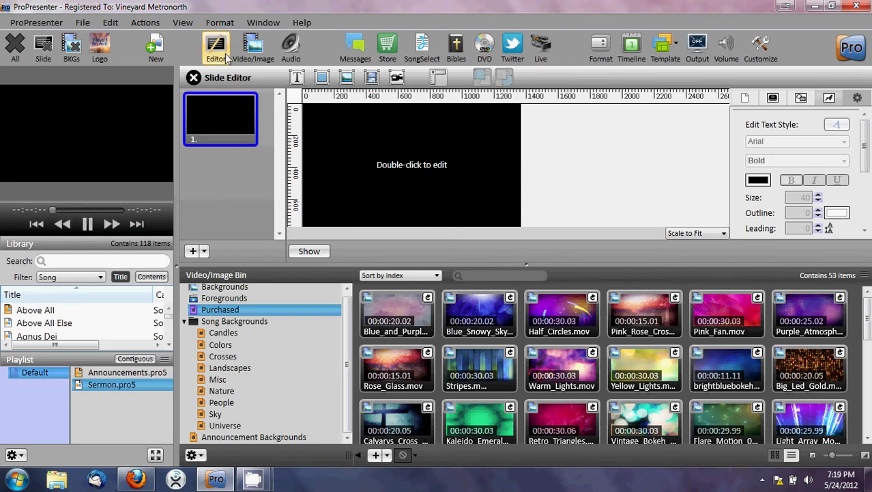
left_click(193, 78)
left_click_drag(317, 265, 337, 365)
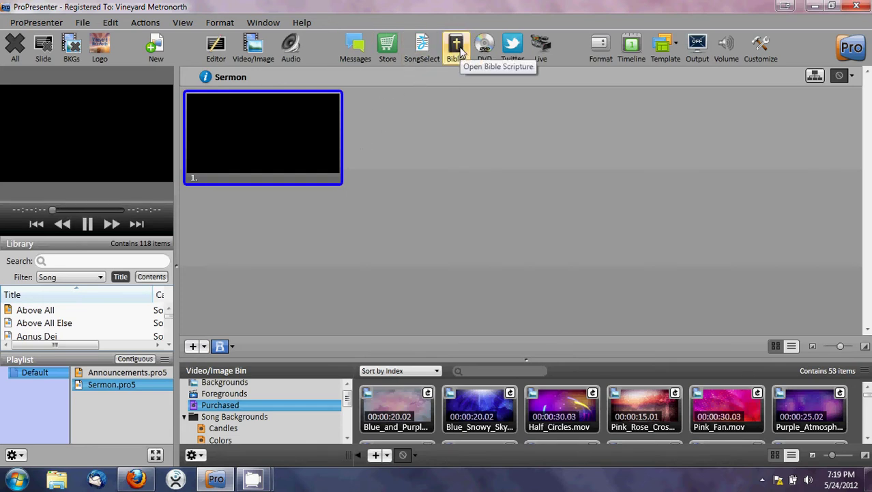
Step: Open the Bibles window and load Psalm chapter 1 in the New Living Translation
left_click(459, 52)
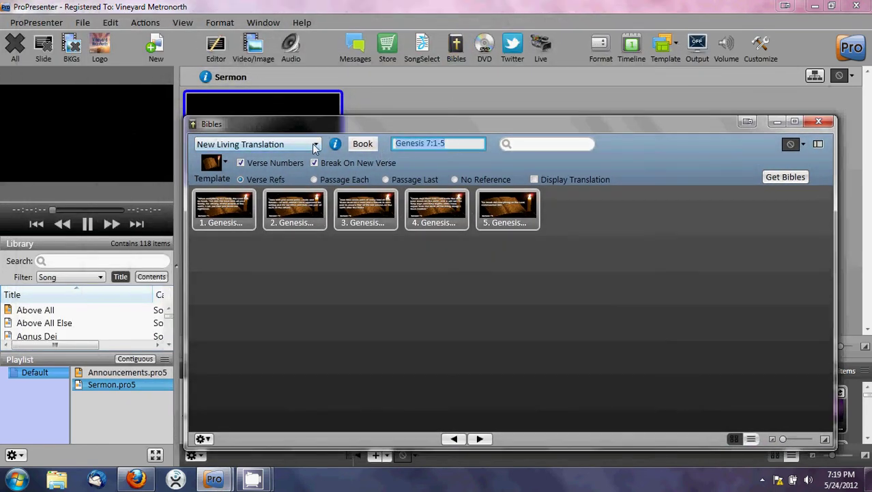
left_click(361, 145)
scroll(391, 441, "down", 4)
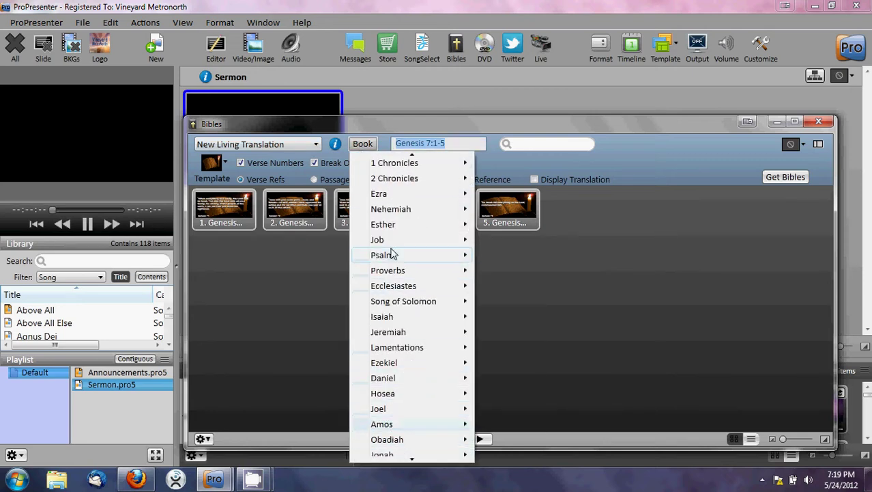
mouse_move(459, 255)
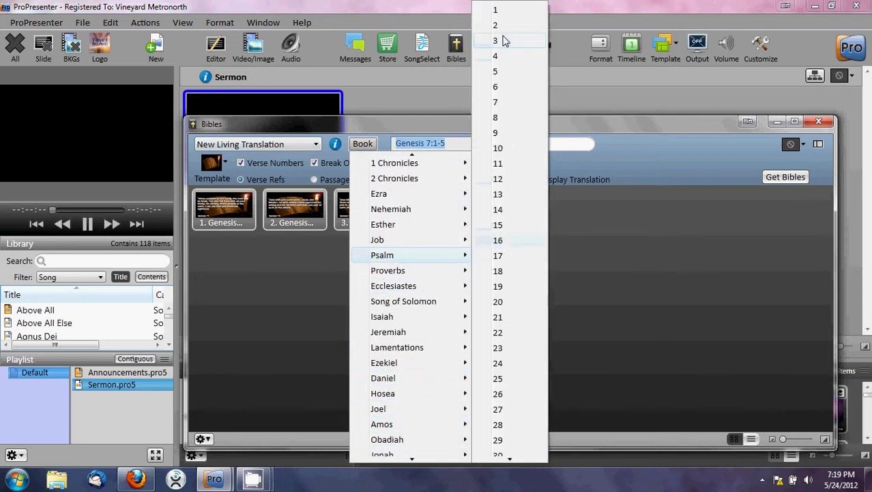
left_click(501, 12)
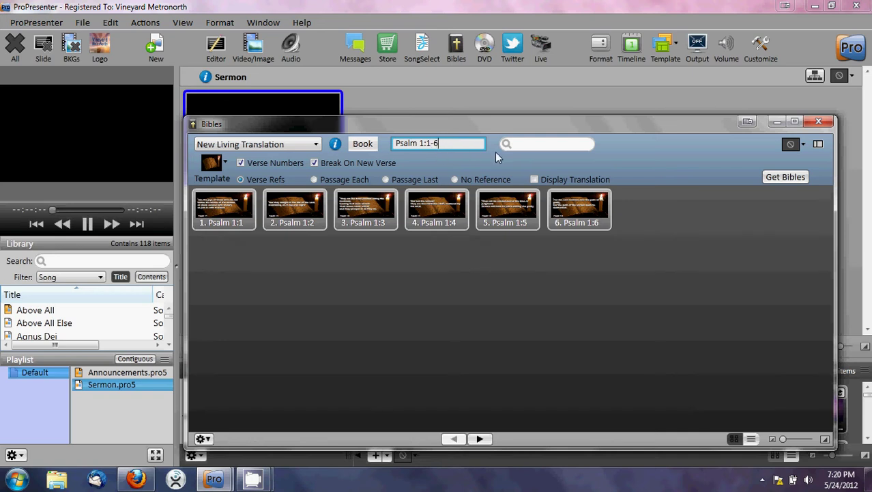
Step: Limit the Bible passage to Psalm 1:1-4
key("BackSpace")
key("BackSpace")
type("-4")
key("Return")
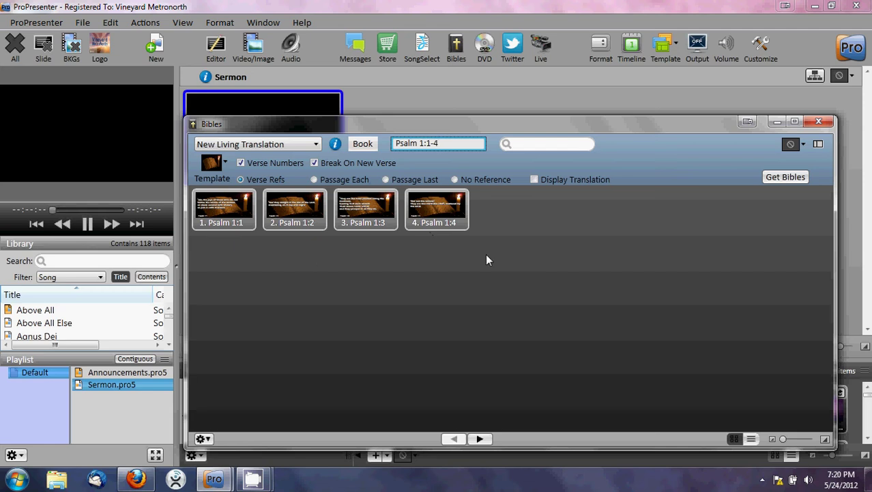
Step: Copy the Psalm 1:1-4 verse slides to the current Sermon document and close the Bibles window
left_click(207, 438)
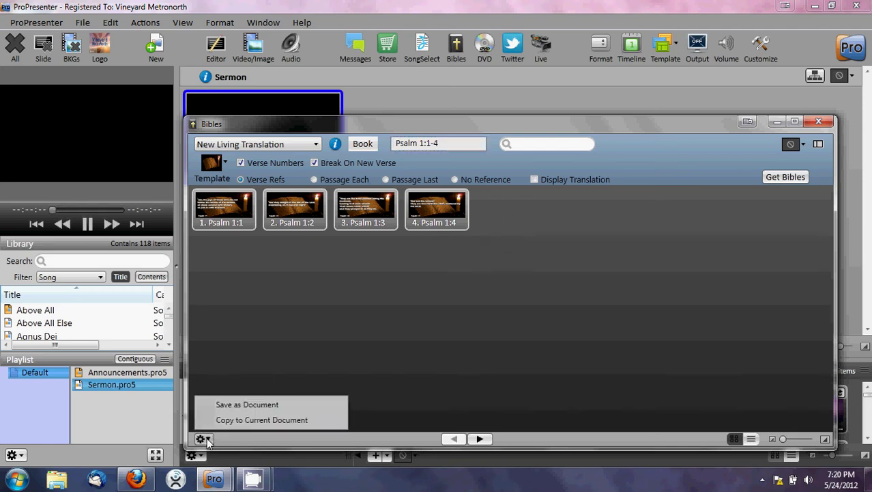
left_click(241, 420)
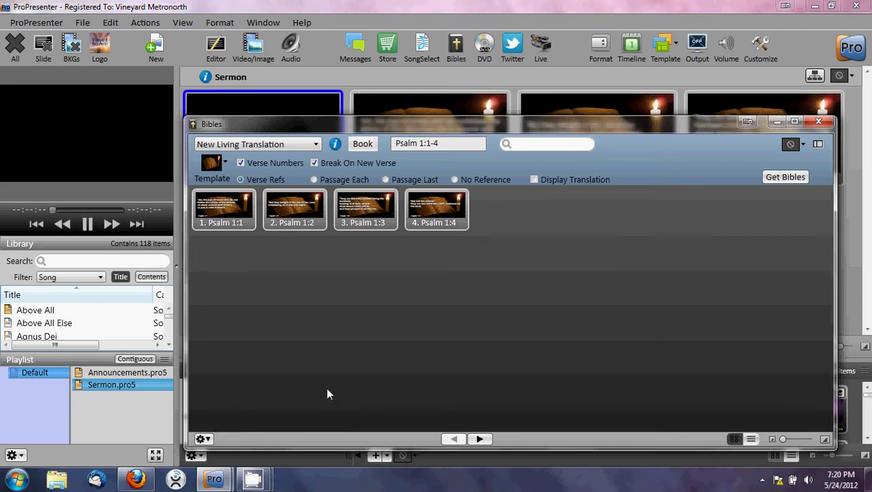
left_click(821, 122)
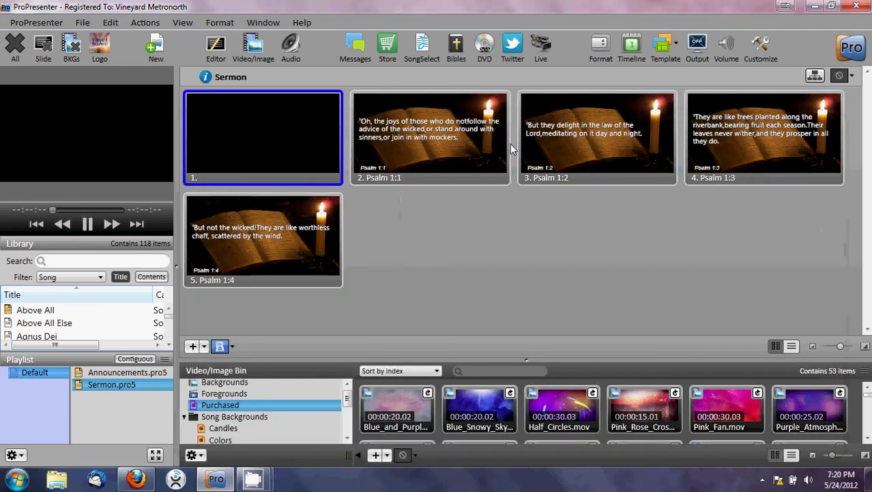
Step: Show the Psalm 1:1 and Psalm 1:2 slides of the Sermon presentation live in turn
key("space")
left_click(441, 143)
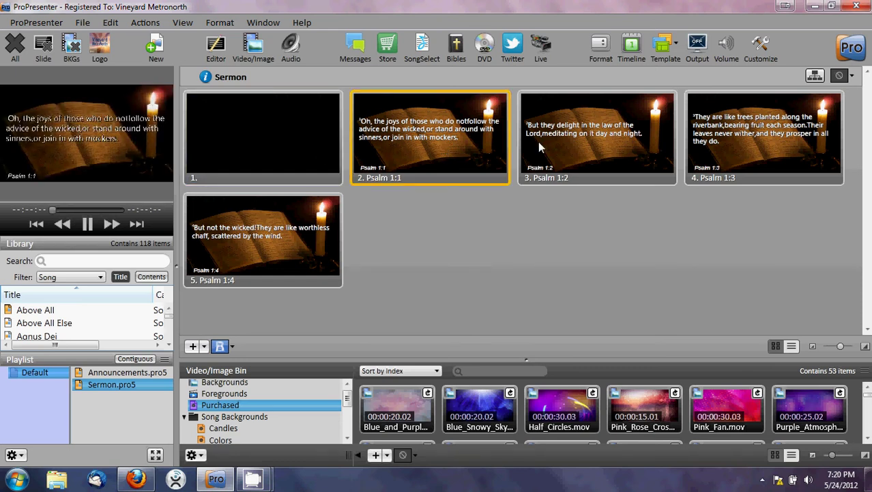
left_click(592, 139)
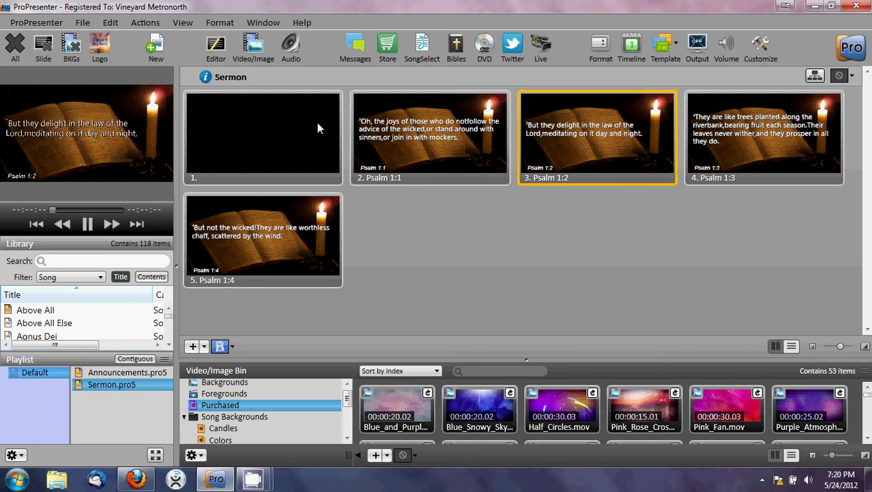